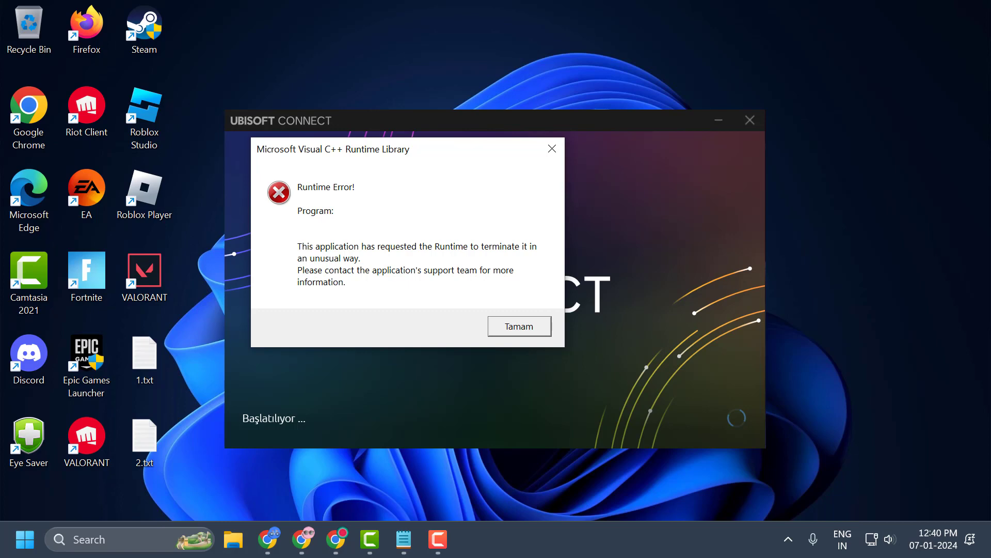
Dismiss the Microsoft Visual C++ Runtime Library error so the Ubisoft Connect launcher closes.
click(532, 324)
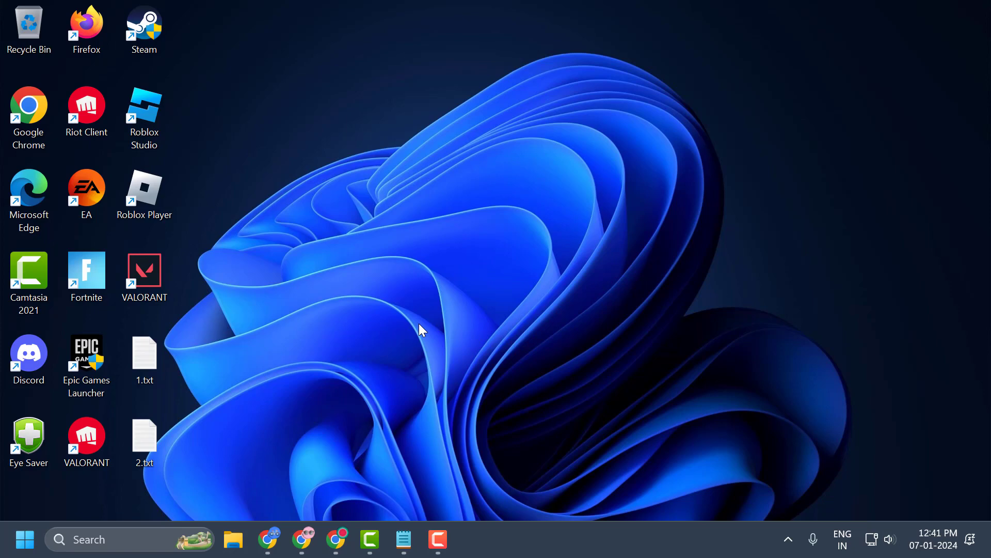
Search Windows for cmd and run Command Prompt as administrator.
click(110, 539)
text(cm)
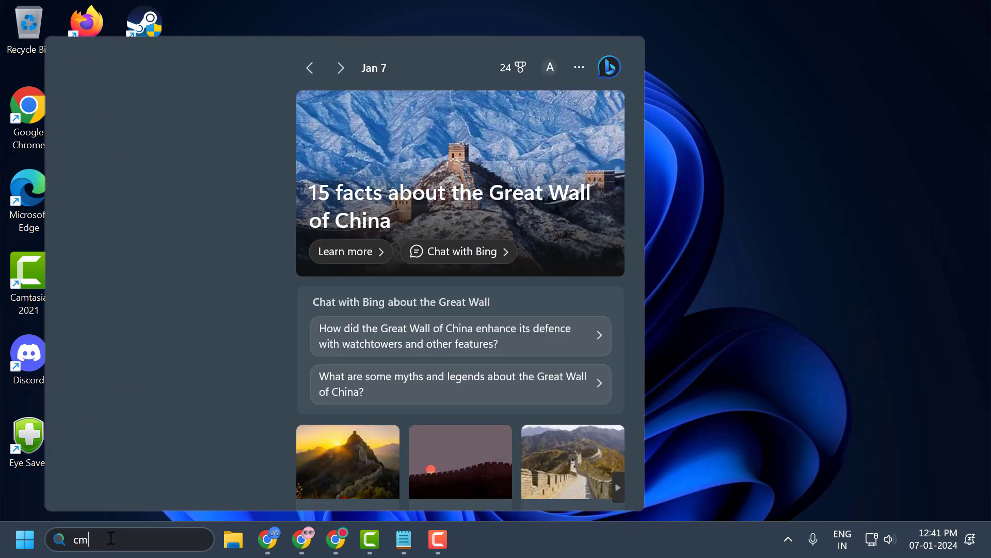
text(d)
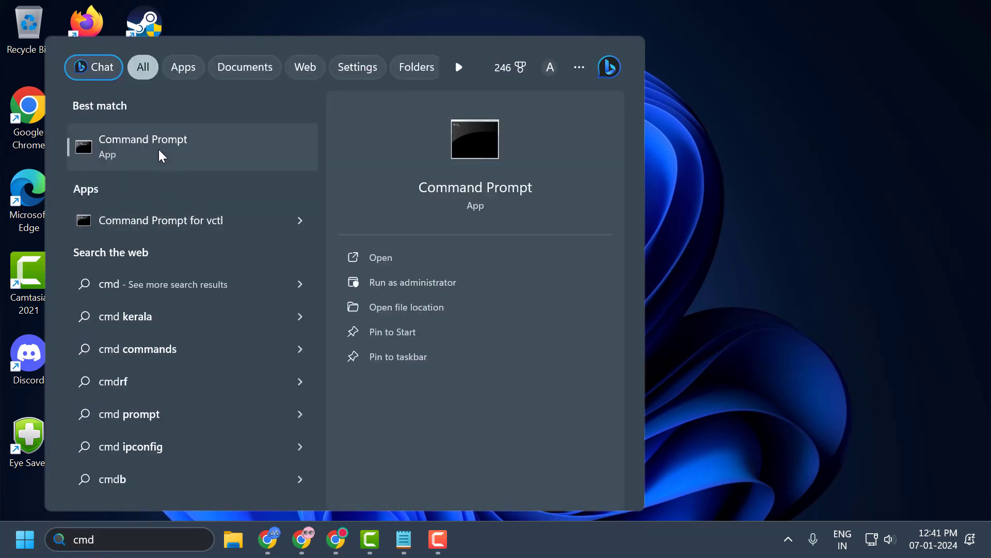
right_click(162, 155)
click(195, 176)
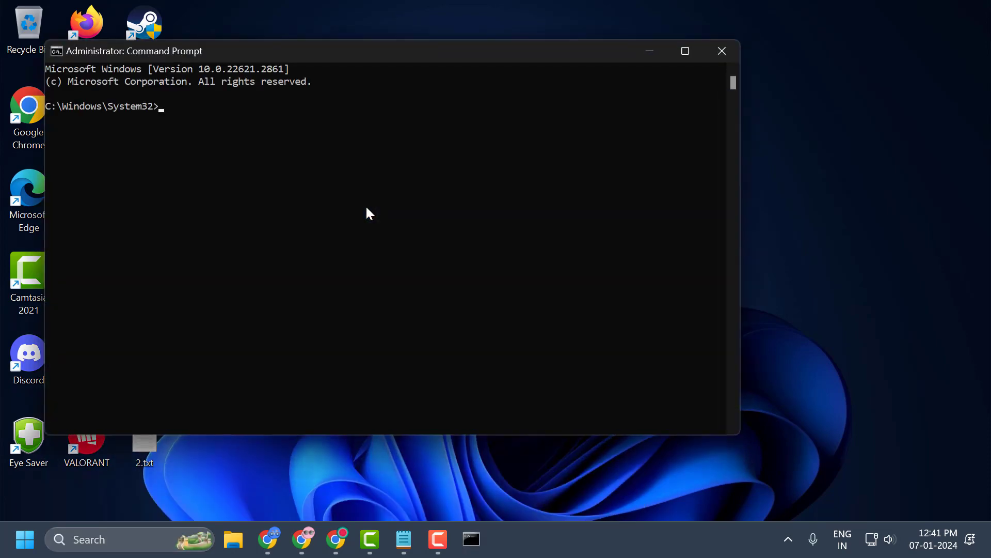
Copy the 'sfc /scannow' line from the 2.txt notes.
drag(388, 45, 483, 83)
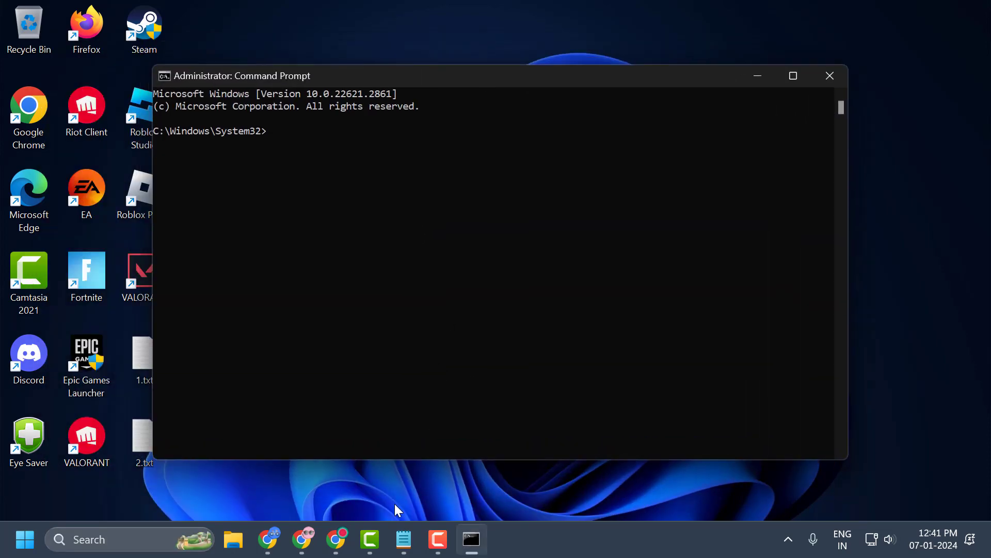
click(404, 539)
click(369, 163)
key(shift+Right)
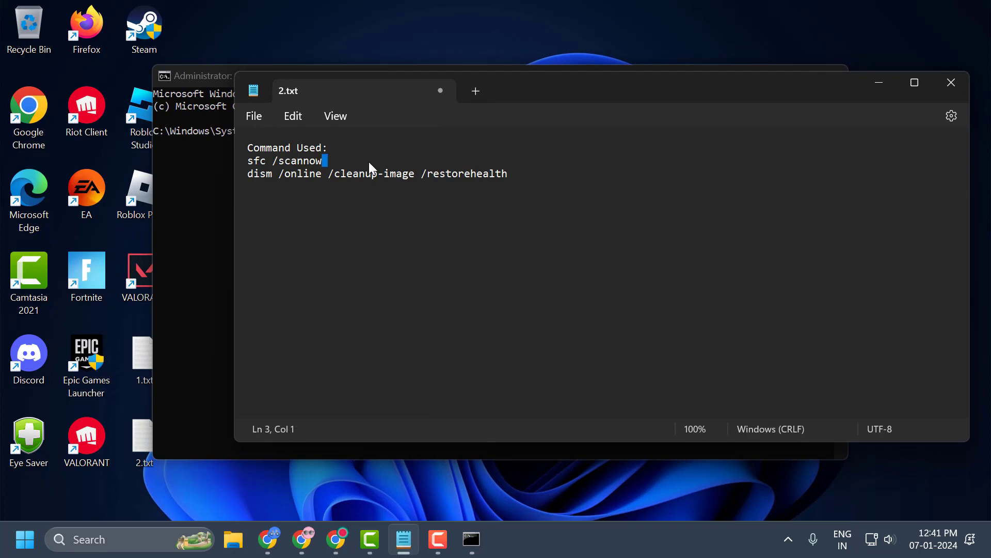
right_click(369, 162)
click(342, 159)
triple_click(342, 160)
right_click(342, 159)
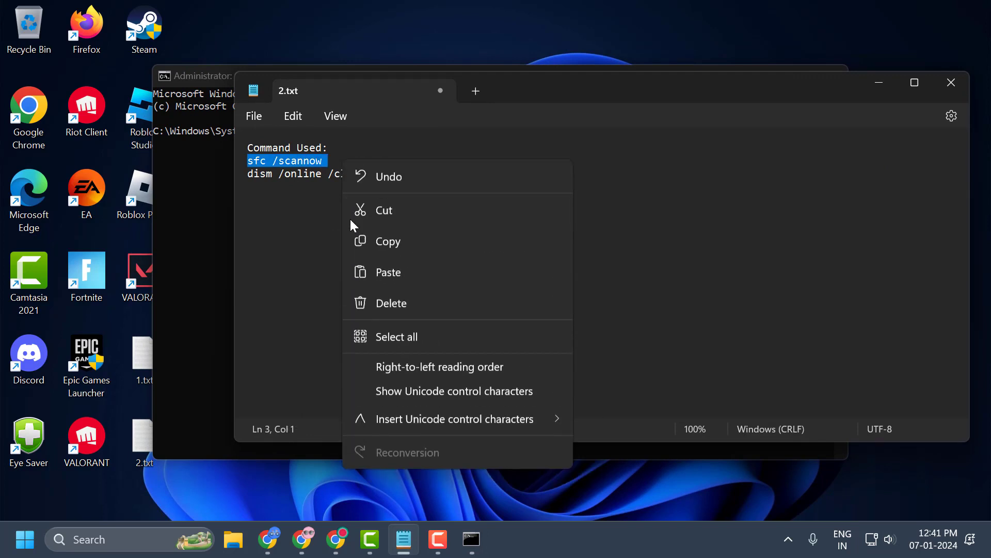
click(362, 241)
Paste and run sfc /scannow in the administrator Command Prompt.
click(879, 82)
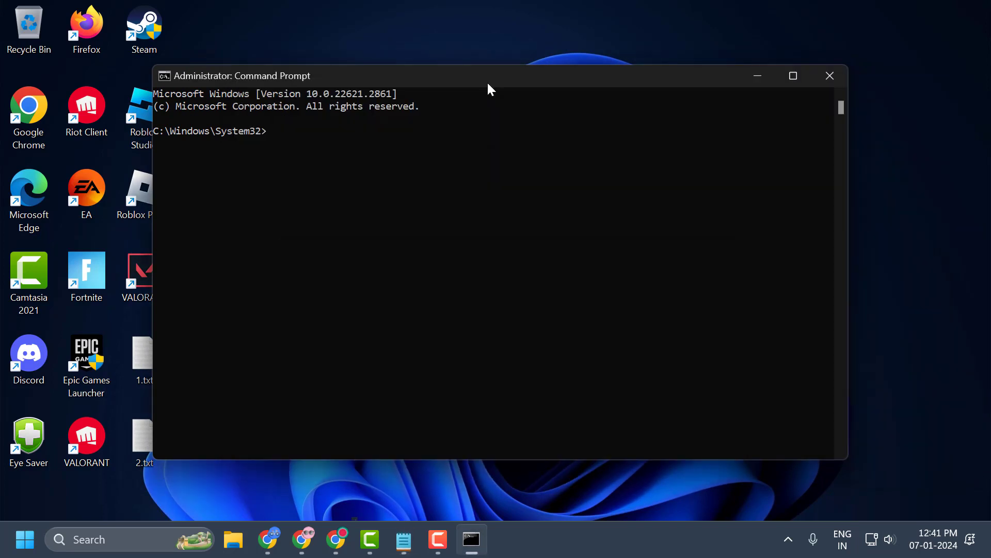
right_click(456, 76)
mouse_move(522, 203)
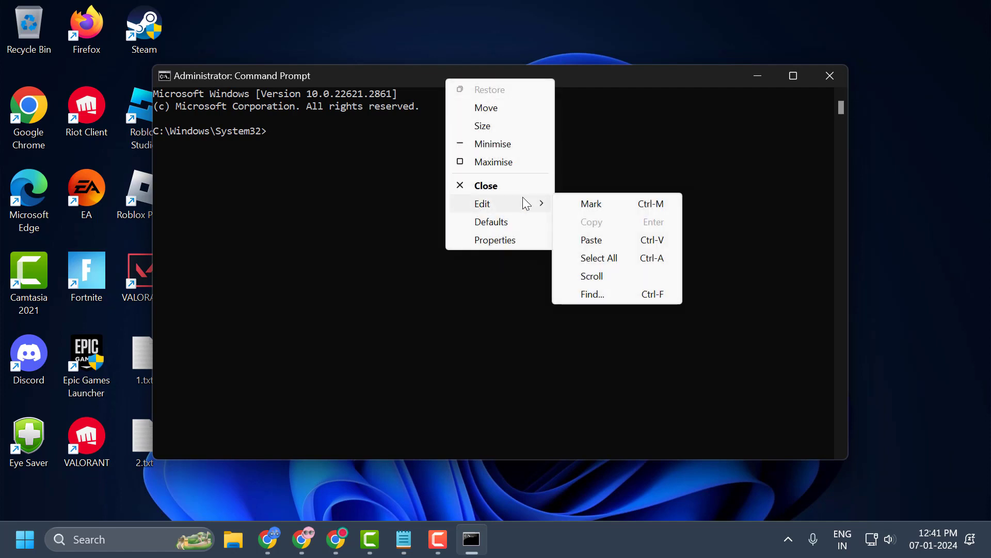
click(594, 240)
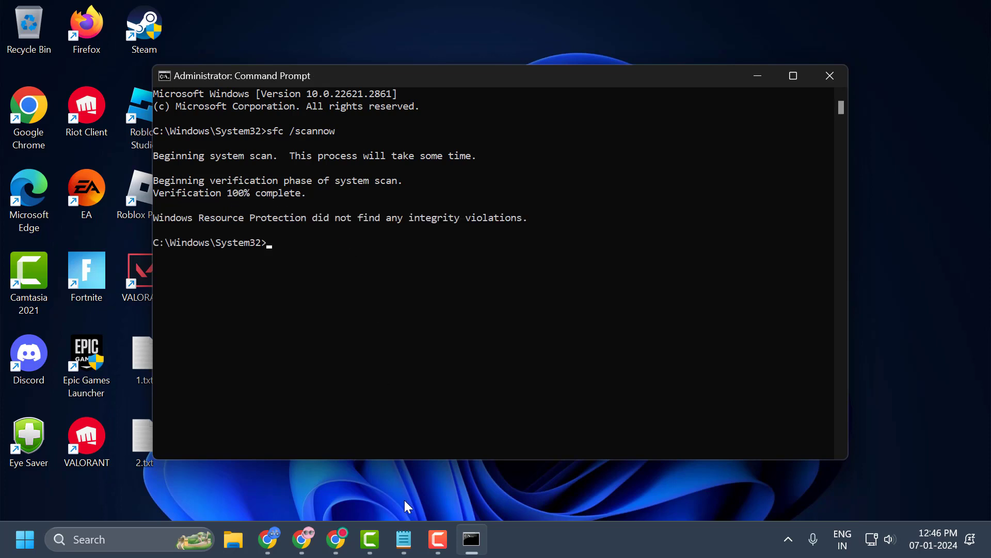
Copy the 'dism /online /cleanup-image /restorehealth' line from the 2.txt notes.
click(404, 539)
triple_click(370, 167)
right_click(370, 166)
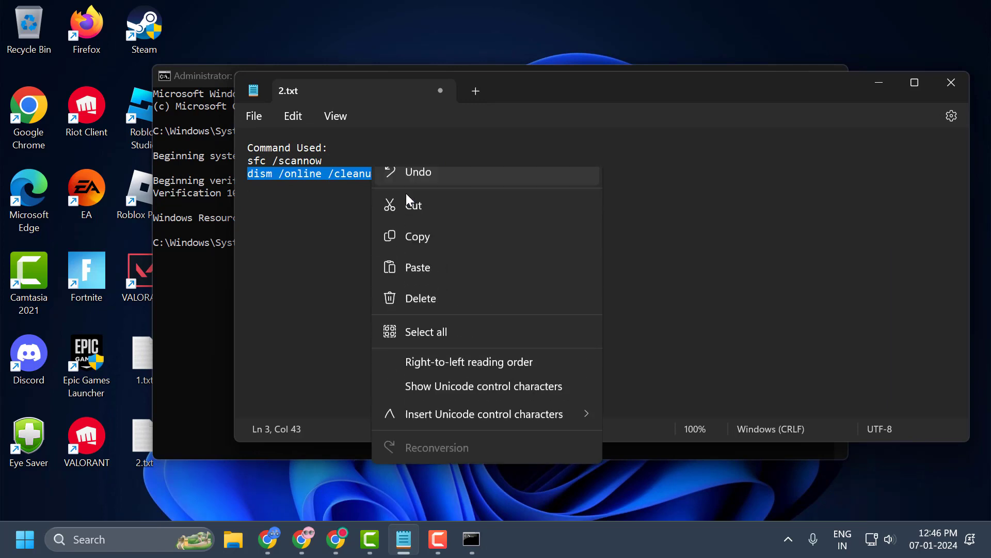
click(428, 237)
Paste and run the DISM restorehealth command, then close Command Prompt once it succeeds.
click(880, 82)
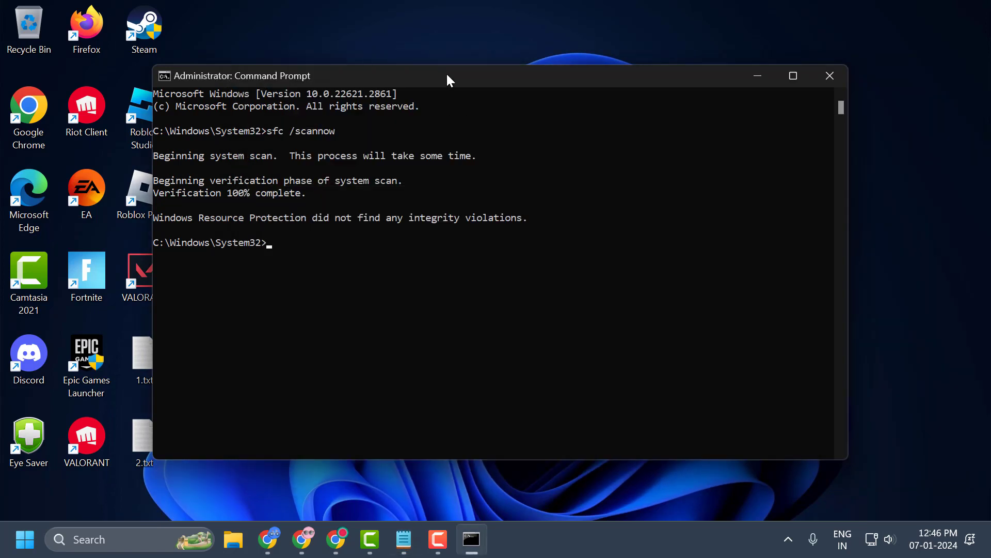
right_click(449, 78)
mouse_move(495, 202)
click(590, 235)
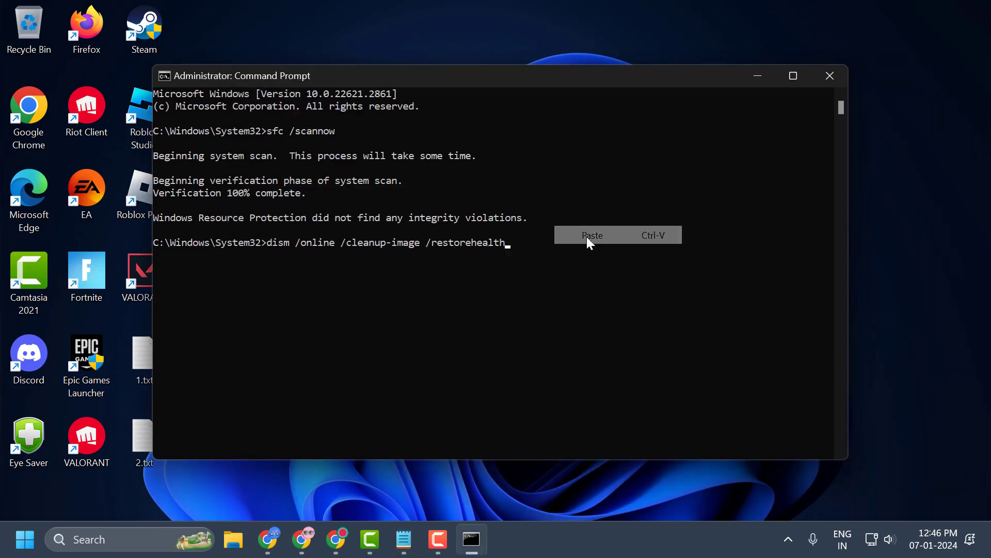
key(Return)
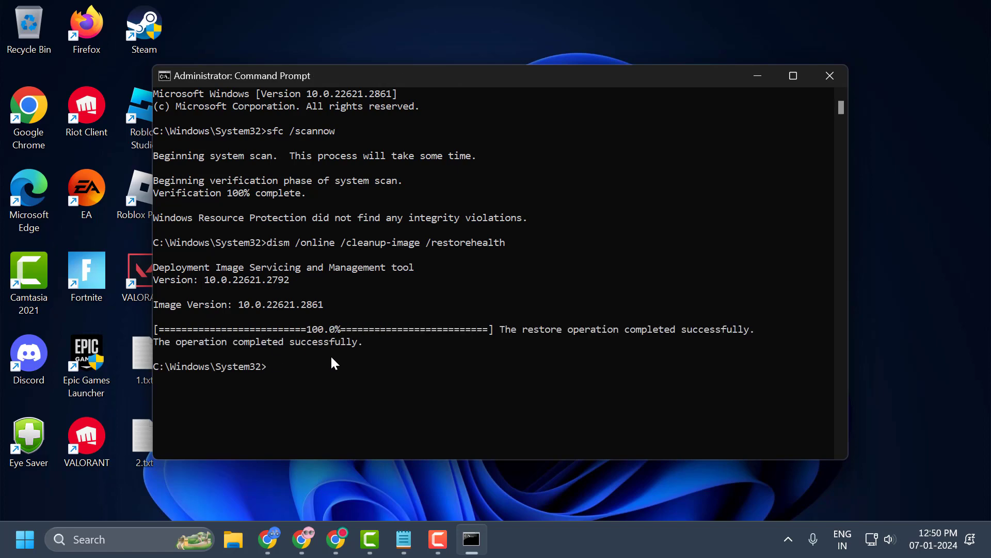
click(832, 75)
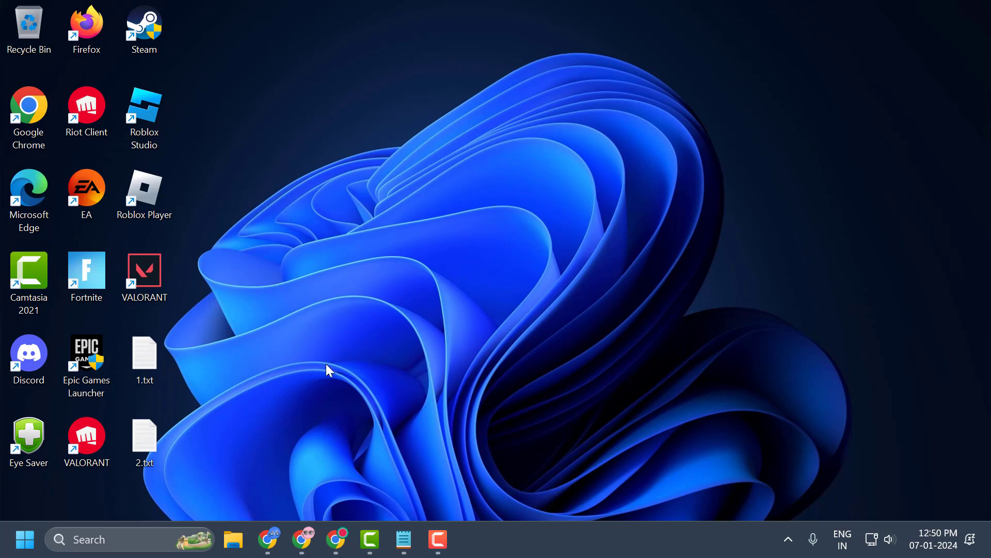
Open the %localappdata% folder through the Run dialog from the Start context menu.
right_click(25, 539)
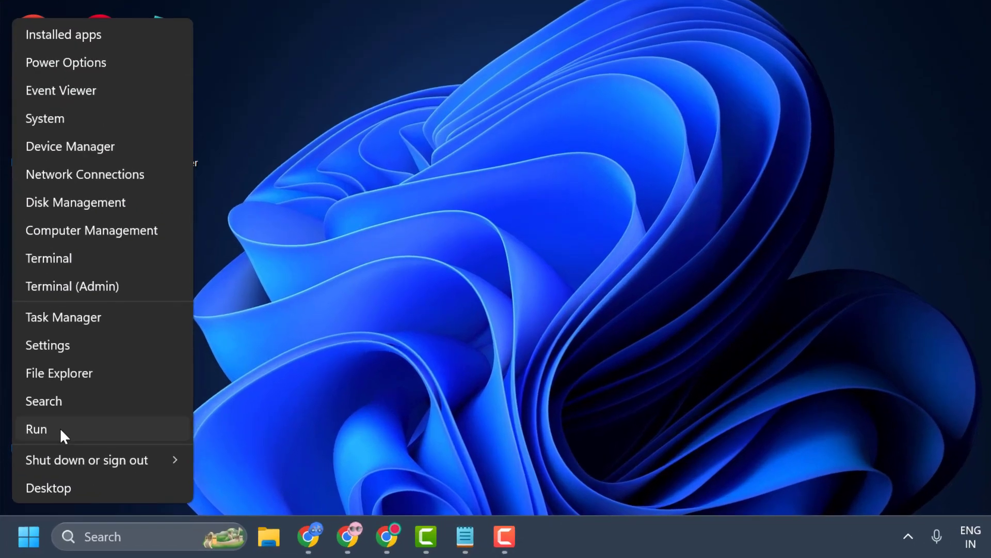
click(51, 448)
click(259, 335)
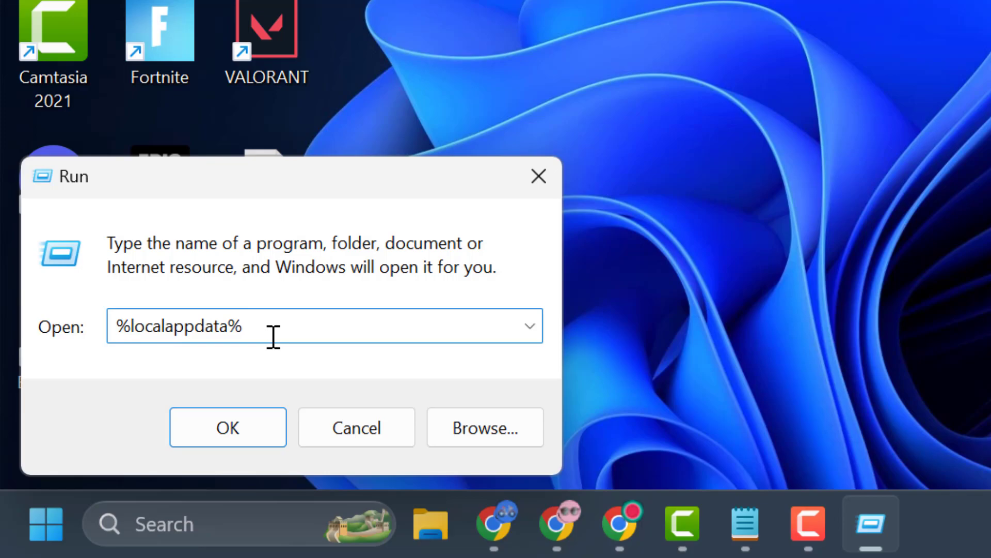
click(250, 440)
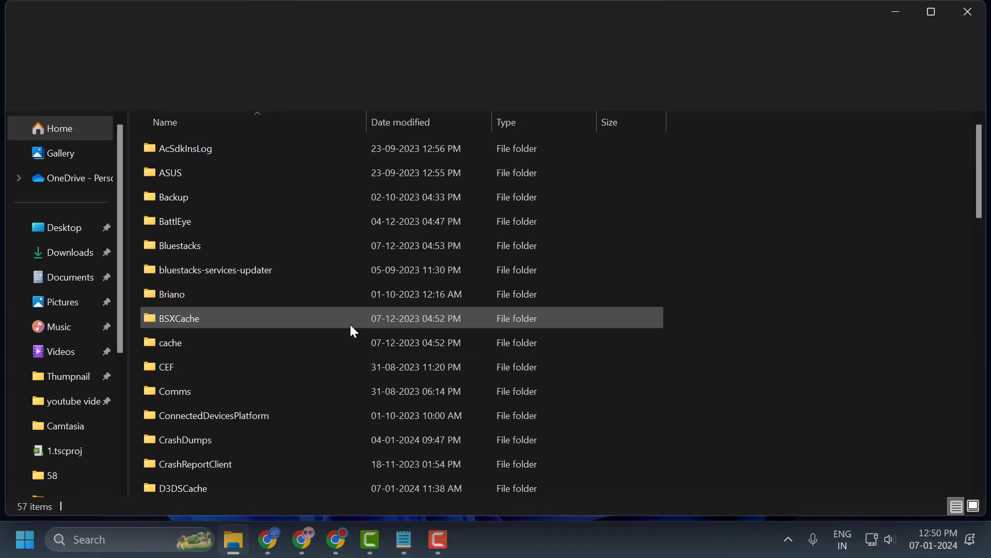
Open the Ubisoft Game Launcher folder in AppData\Local and select its contents.
click(278, 275)
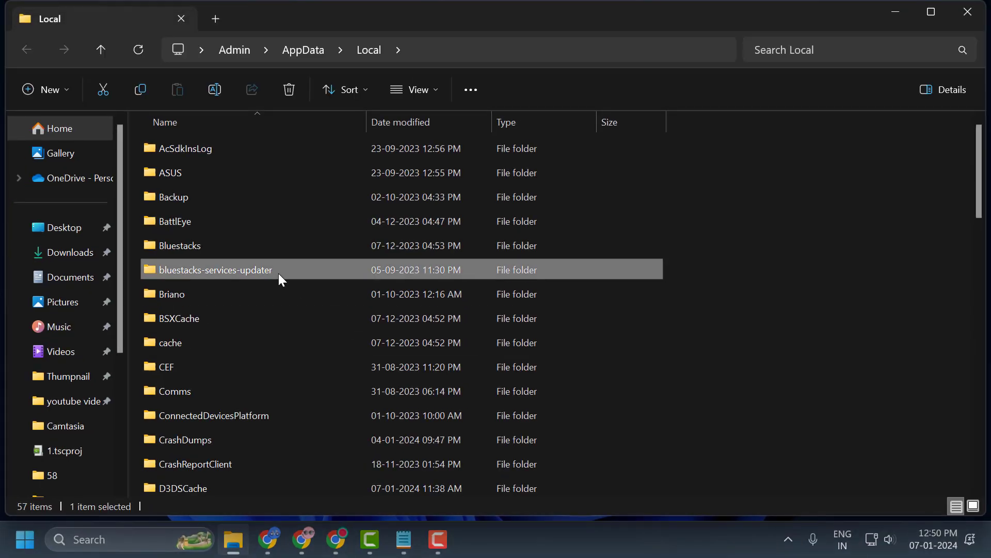
key(u)
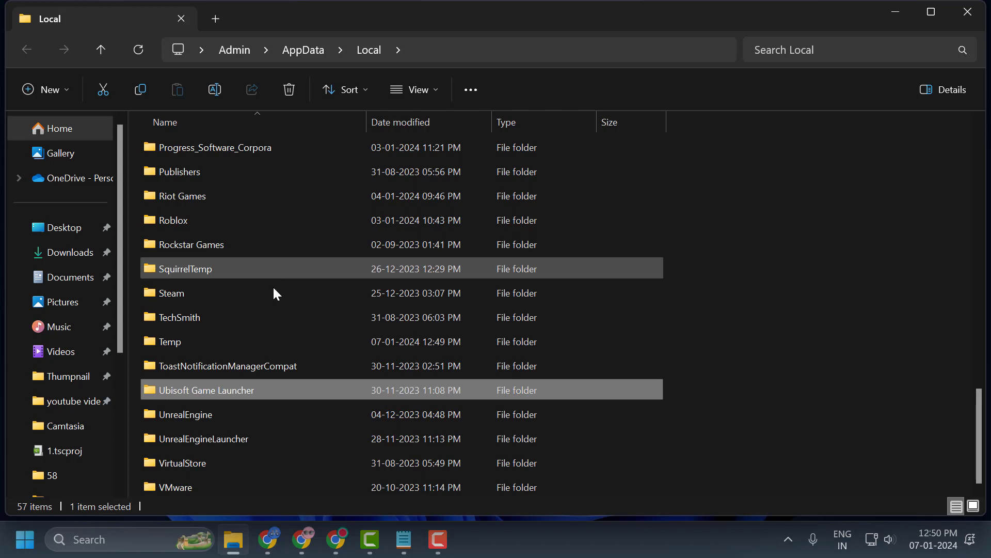
double_click(290, 391)
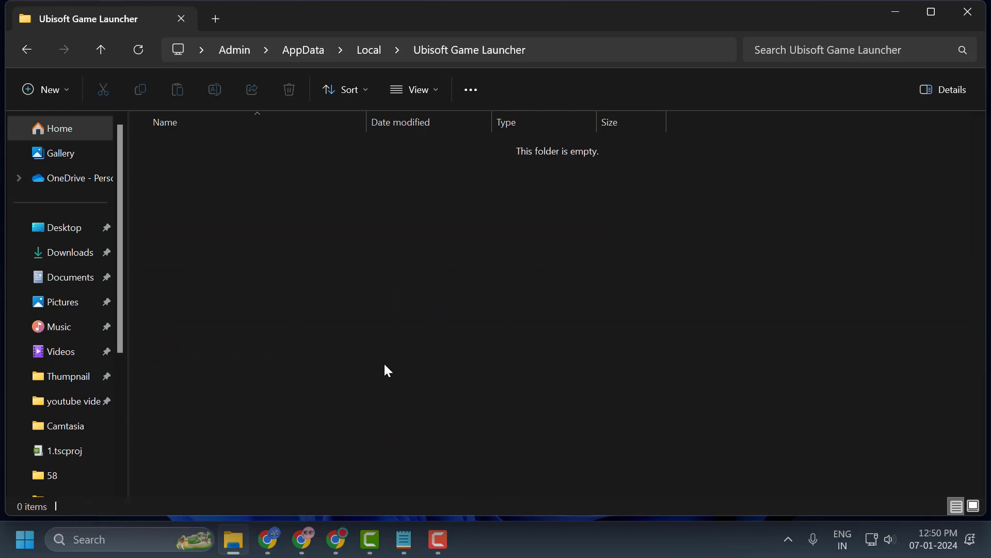
drag(490, 451, 161, 120)
Create a New folder inside it, delete it, then return to the Local folder.
click(32, 90)
click(62, 126)
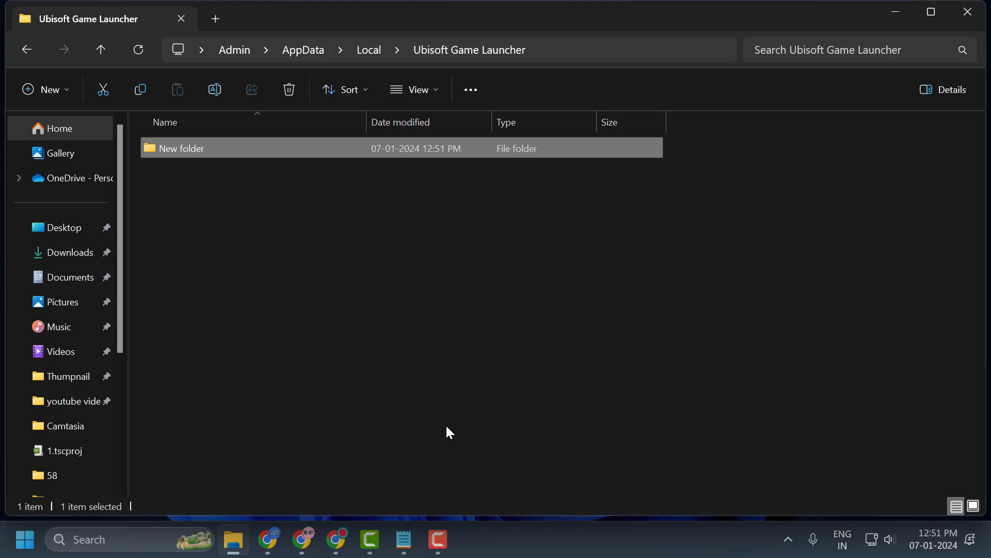
drag(460, 438, 206, 151)
right_click(206, 150)
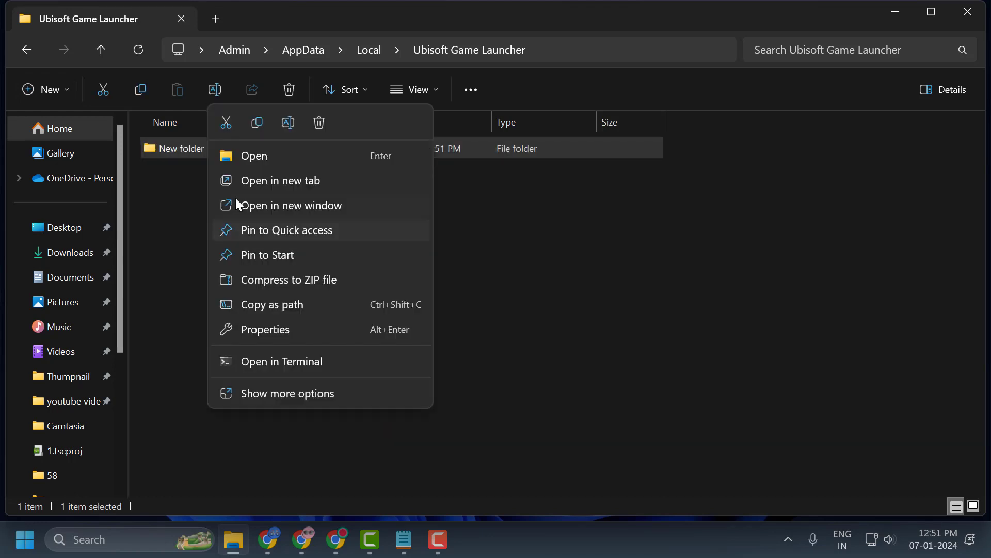
click(318, 124)
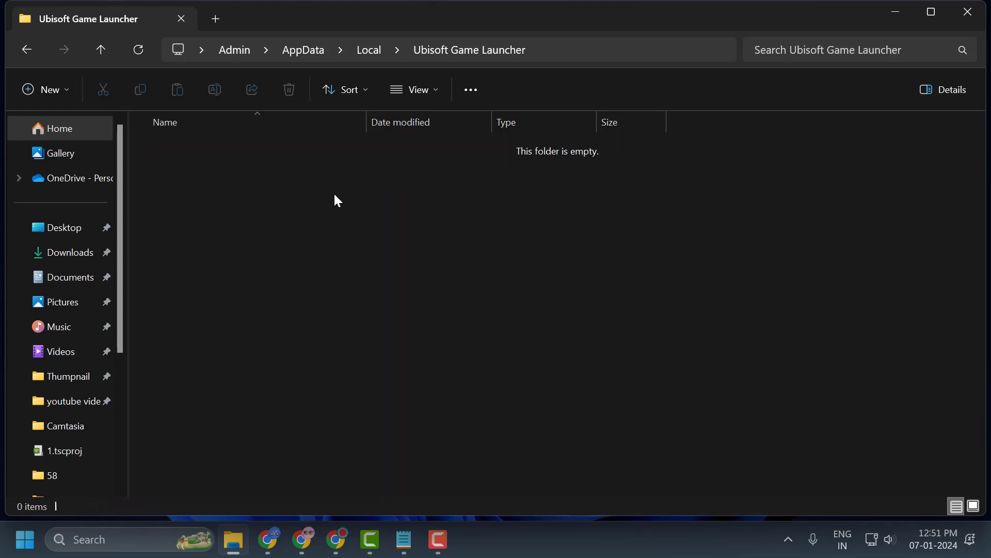
click(368, 49)
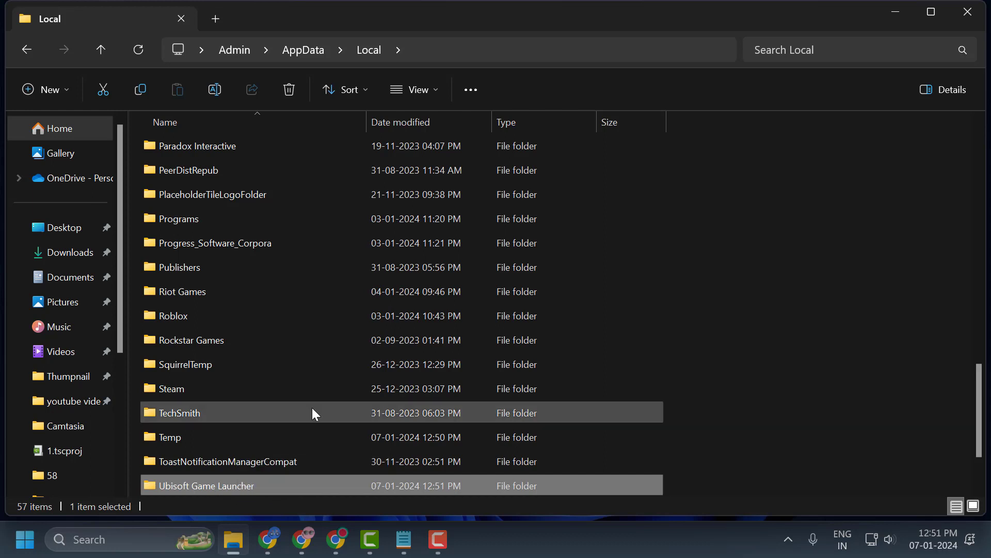
Delete the Cef Cache folder in NVIDIA Corporation\Geforce Now and close File Explorer.
click(294, 365)
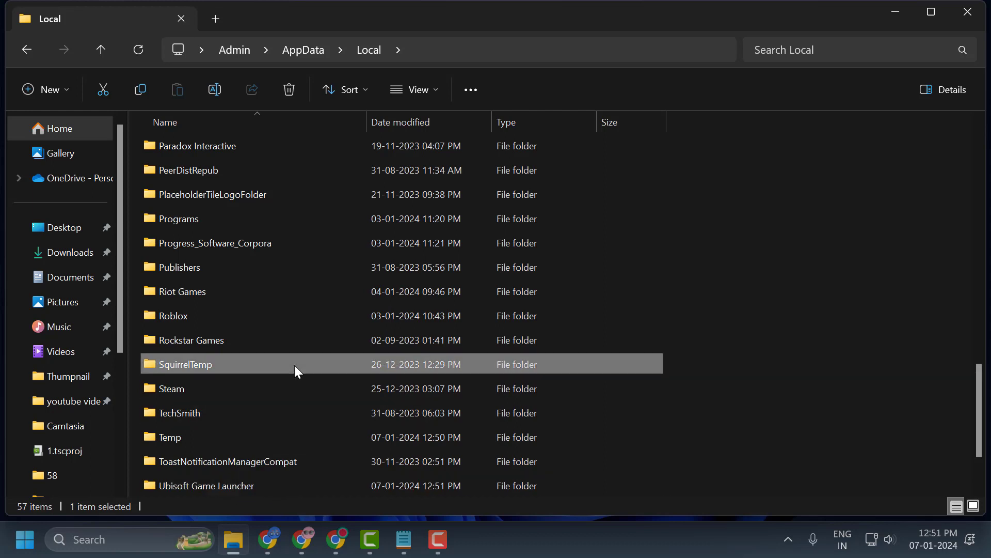
scroll(284, 341, up, 2)
click(222, 171)
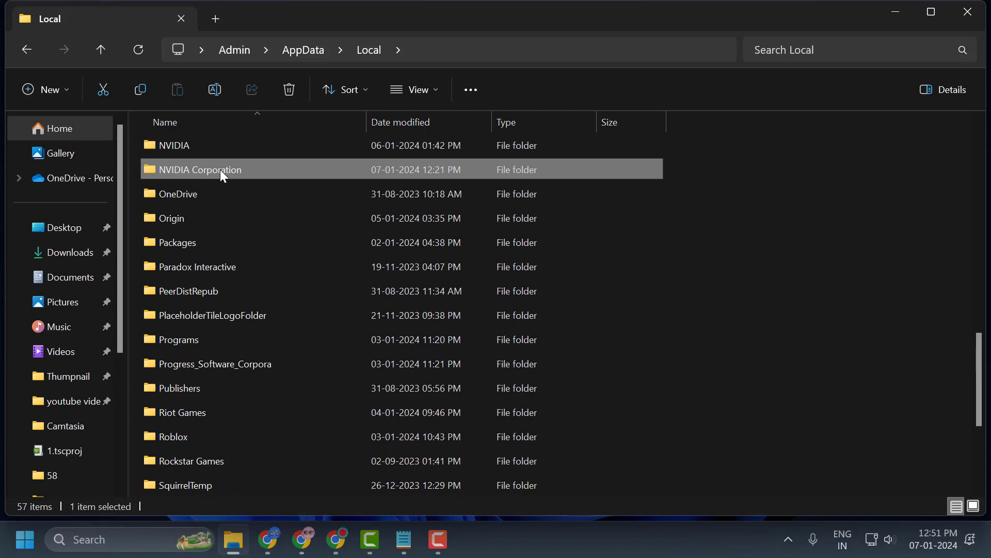
double_click(220, 169)
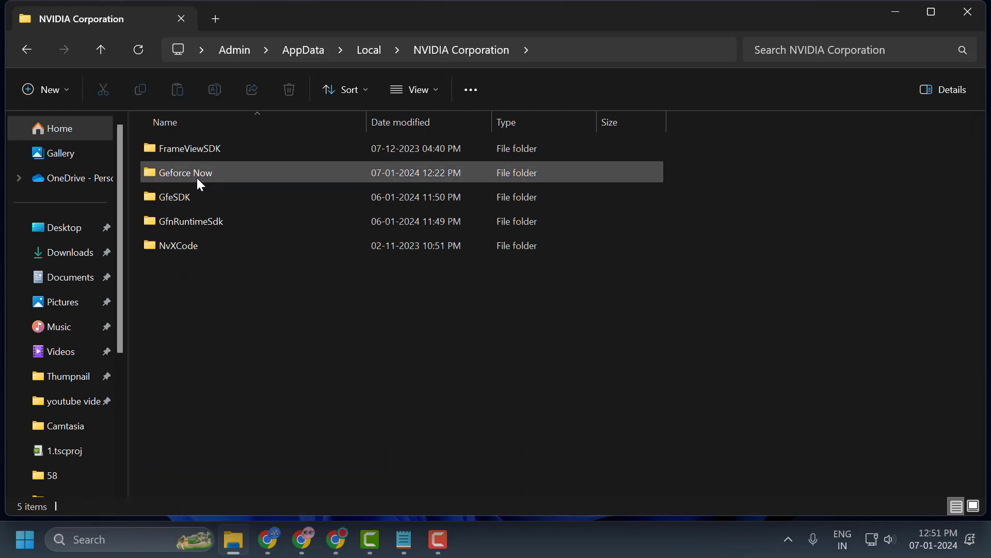
double_click(239, 172)
drag(338, 310, 207, 141)
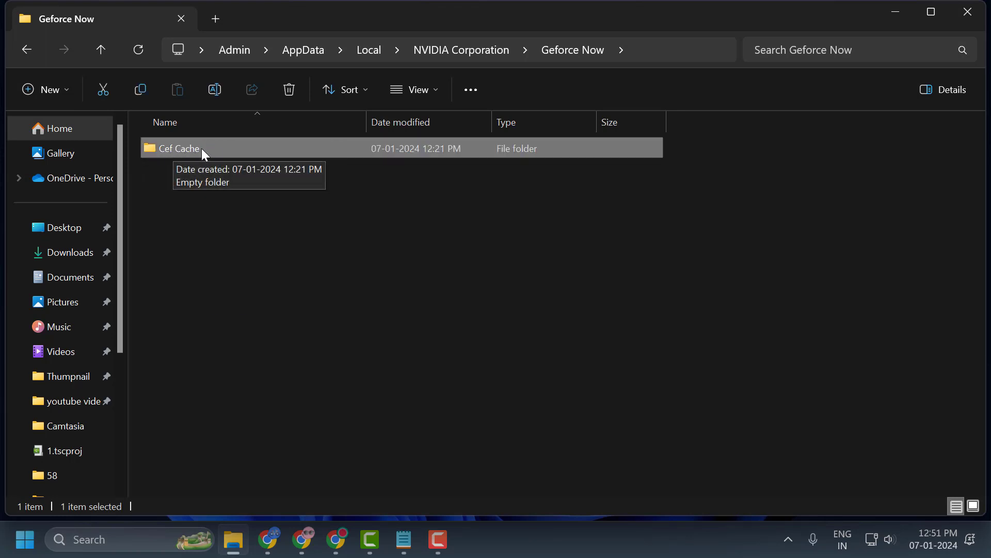
right_click(215, 157)
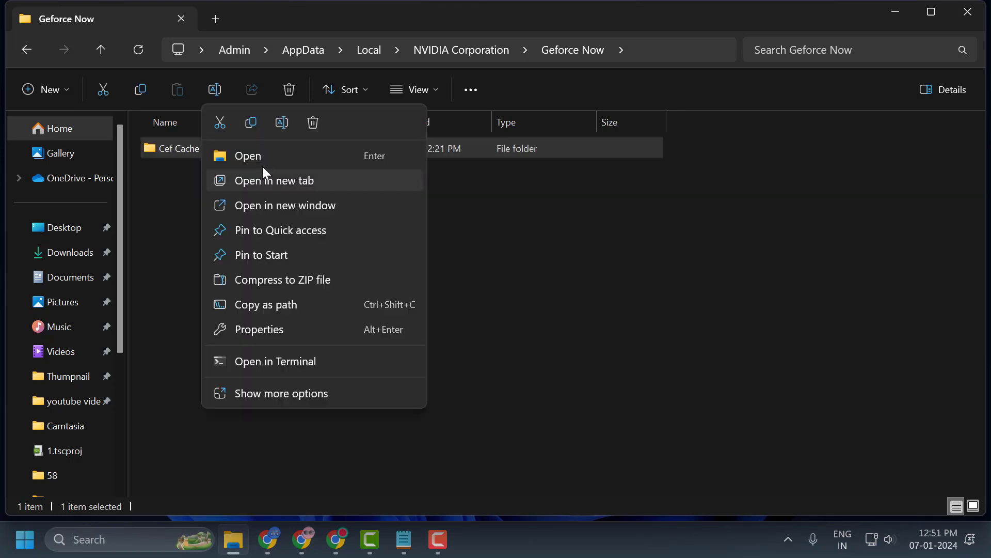
click(312, 124)
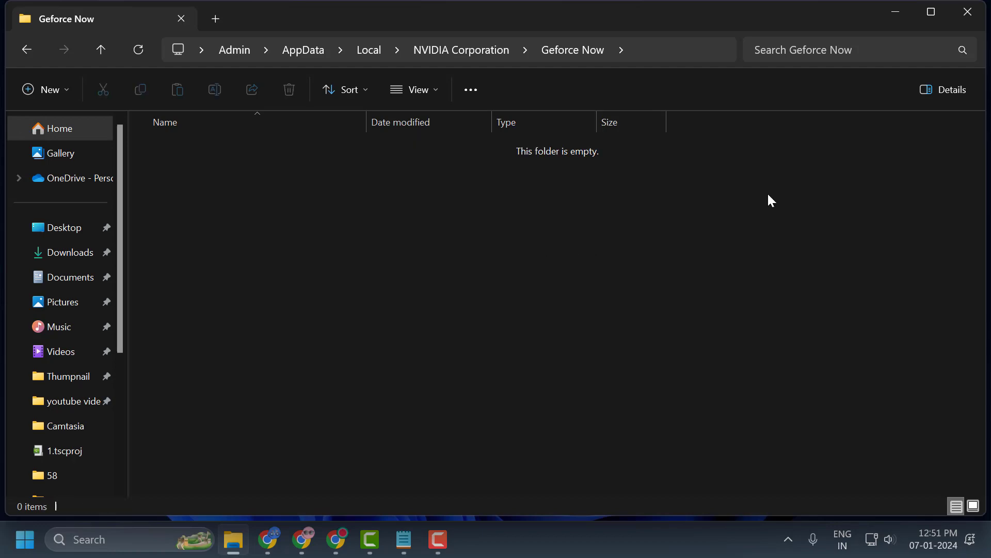
click(967, 12)
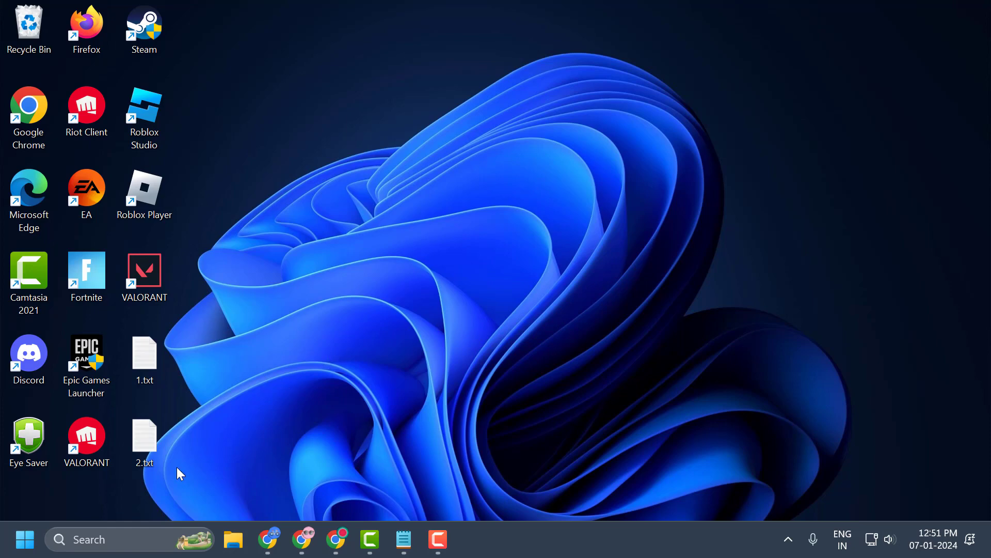
right_click(25, 539)
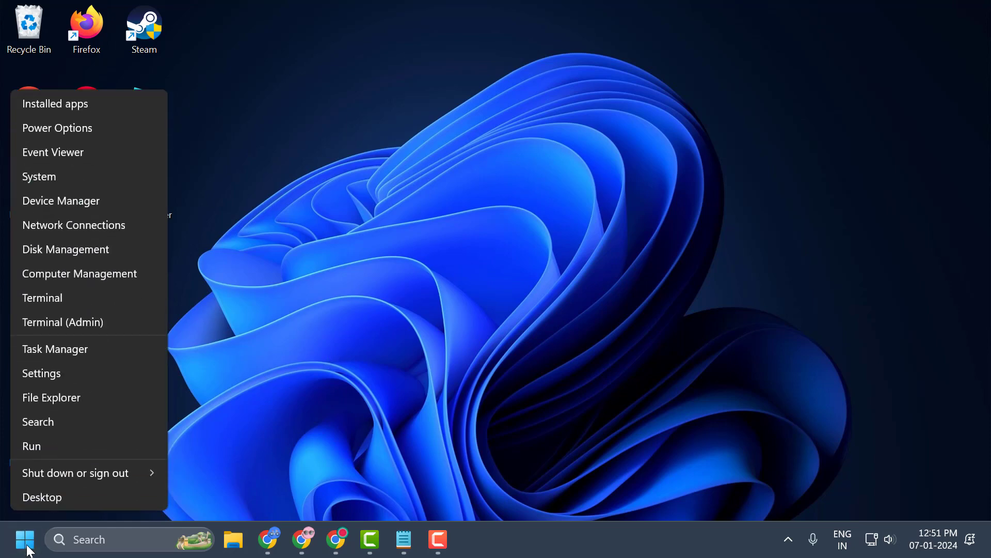
click(50, 446)
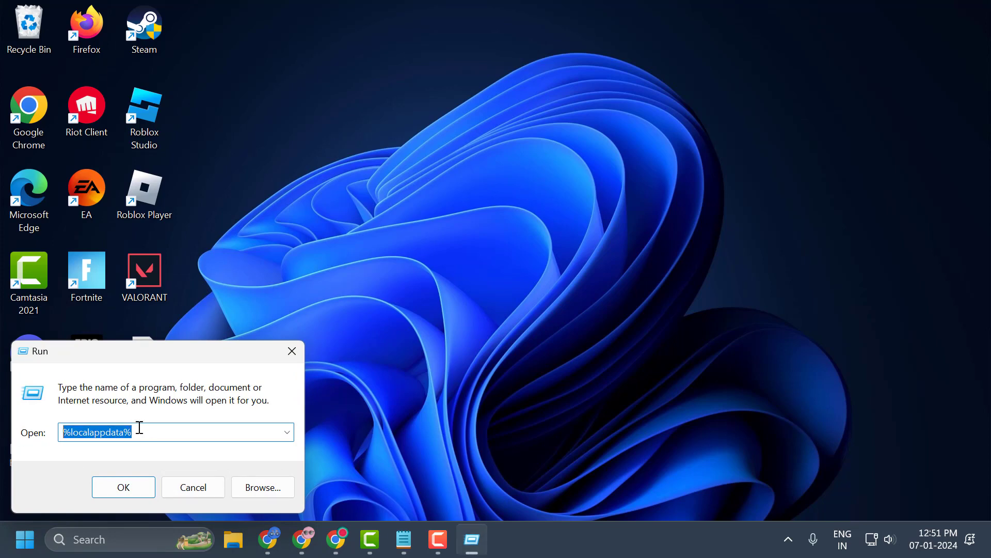
text(appwi)
text(z.c)
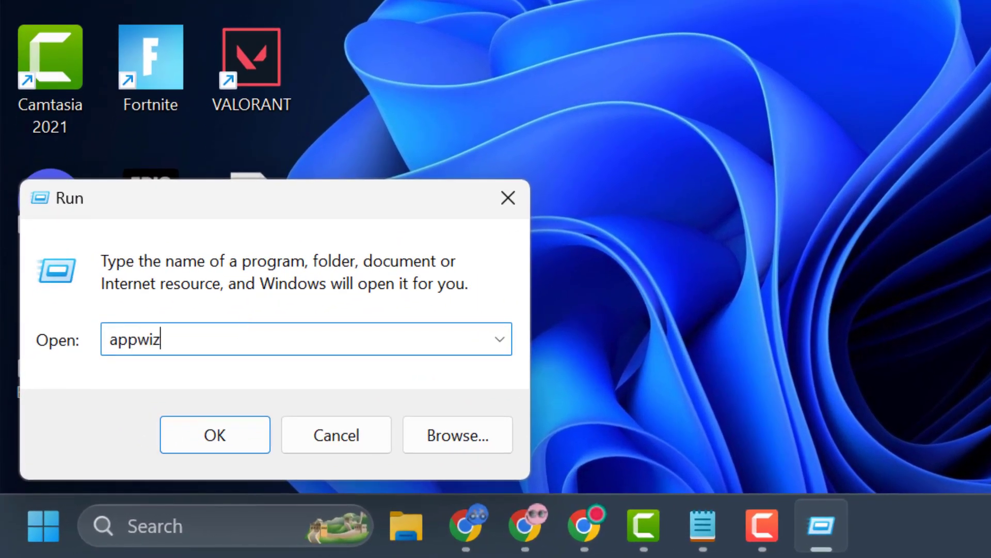
text(pl)
key(Return)
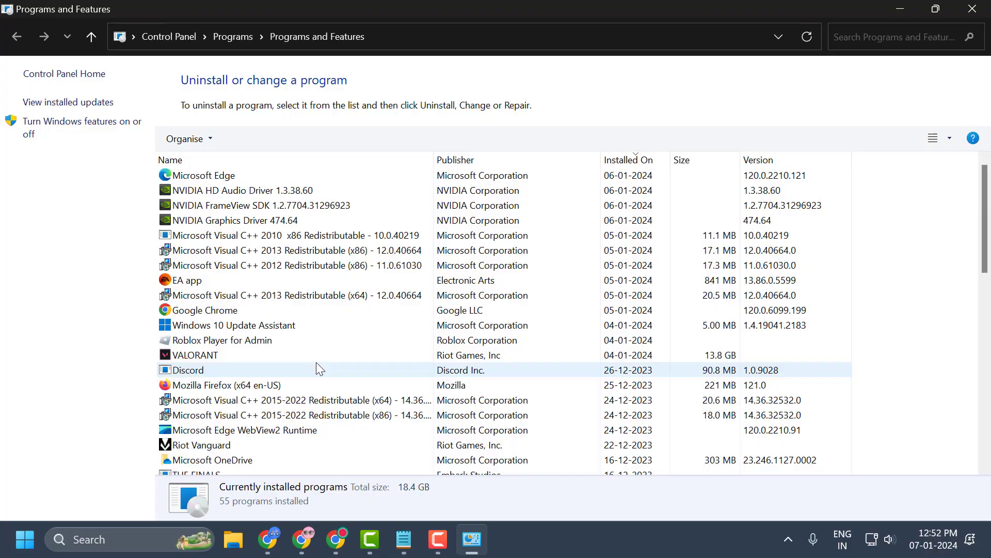
scroll(316, 361, down, 3)
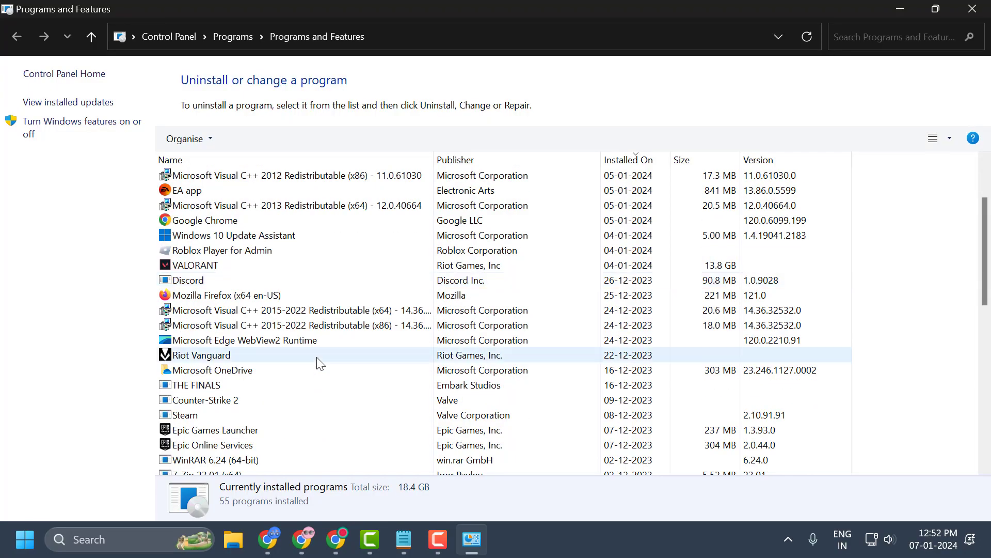
click(282, 284)
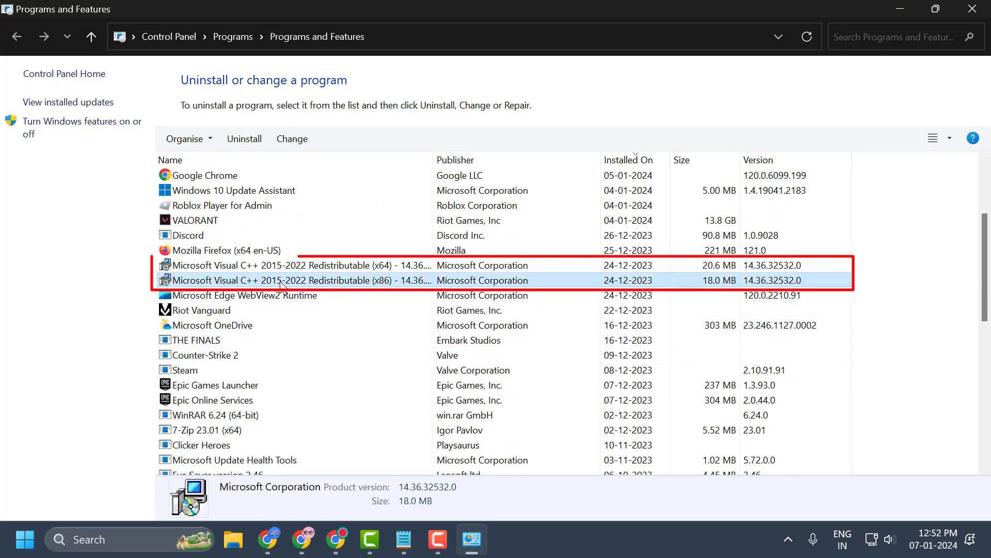
click(258, 267)
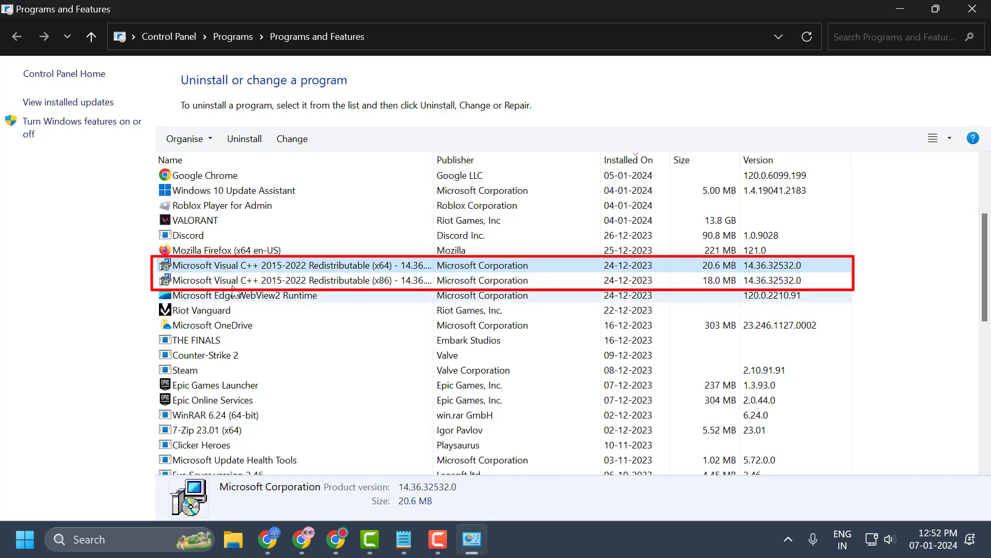
From the vcredist v0.77.0 release assets, download VisualCppRedist_AIO_x86_x64_77.zip and check its progress.
click(972, 9)
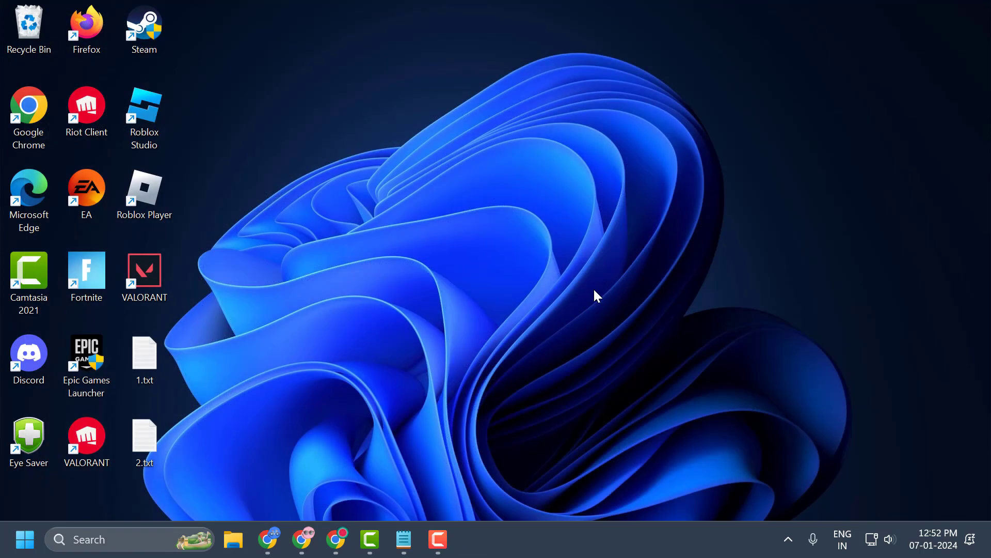
click(336, 539)
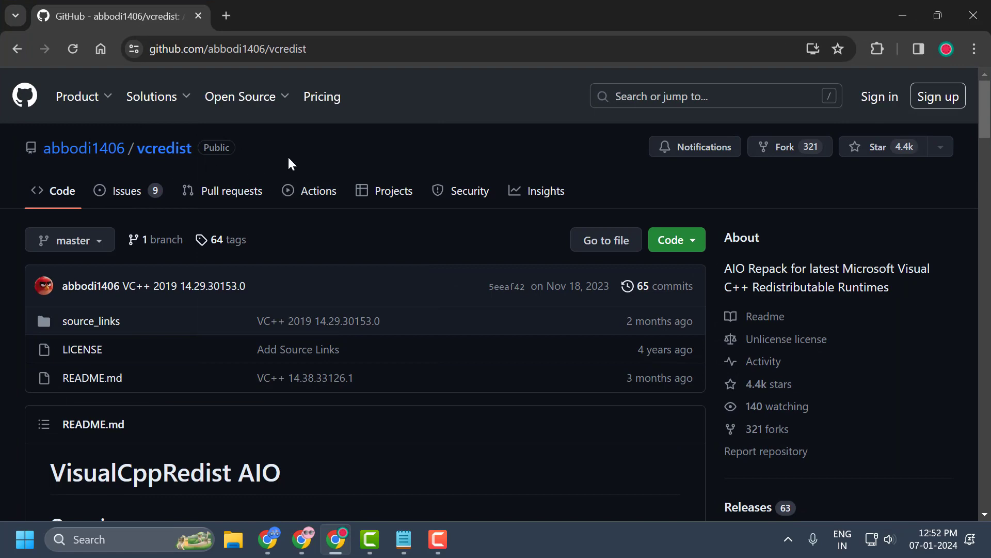
scroll(599, 233, down, 7)
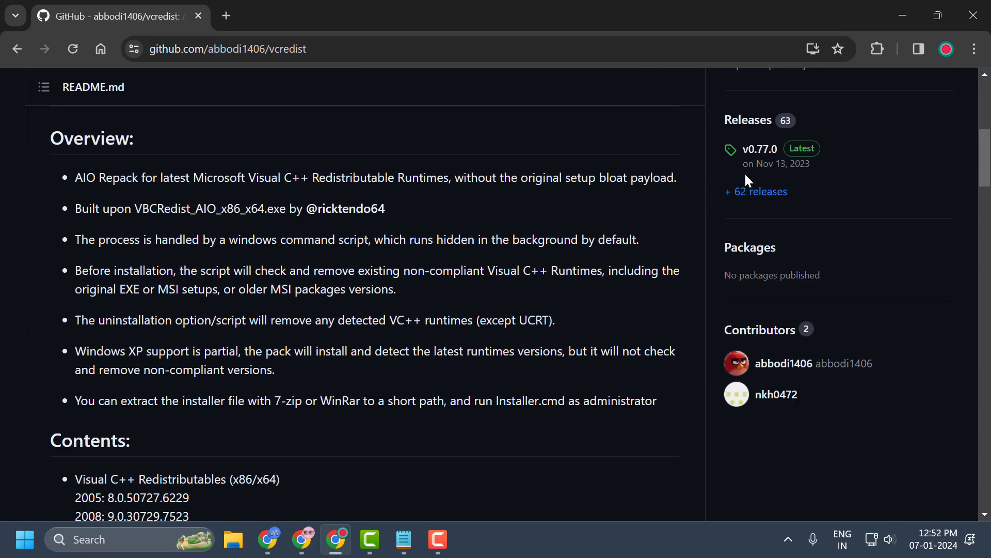
click(779, 155)
scroll(406, 279, down, 10)
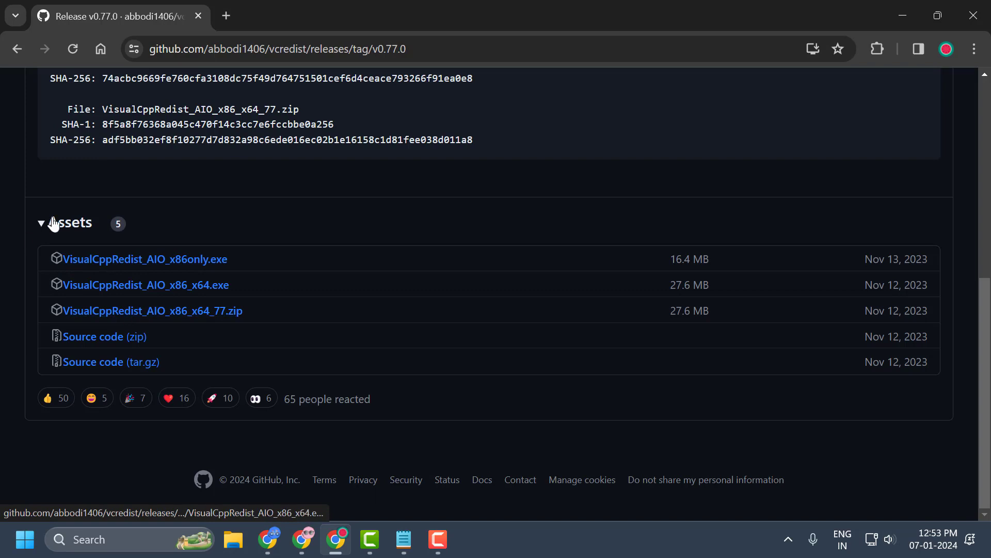
click(138, 316)
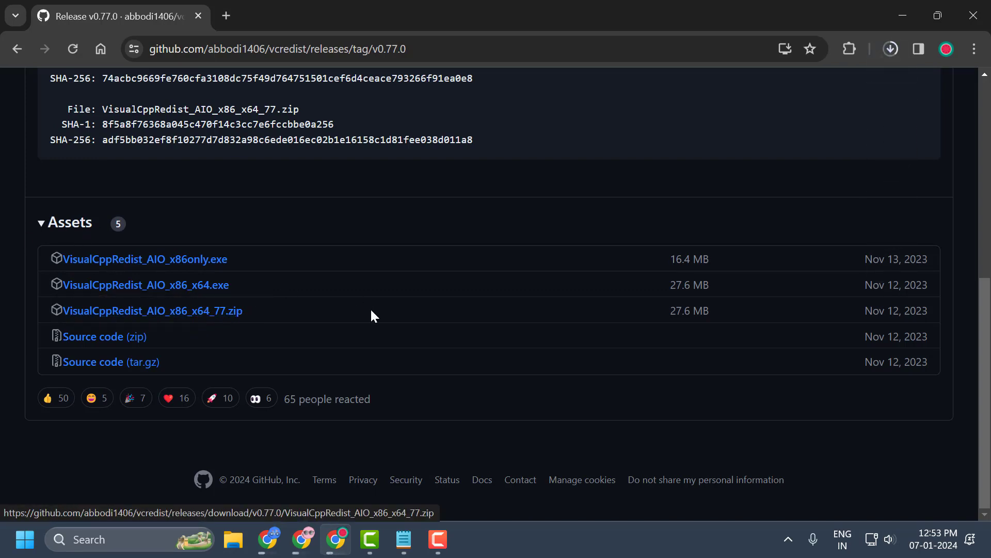
click(890, 48)
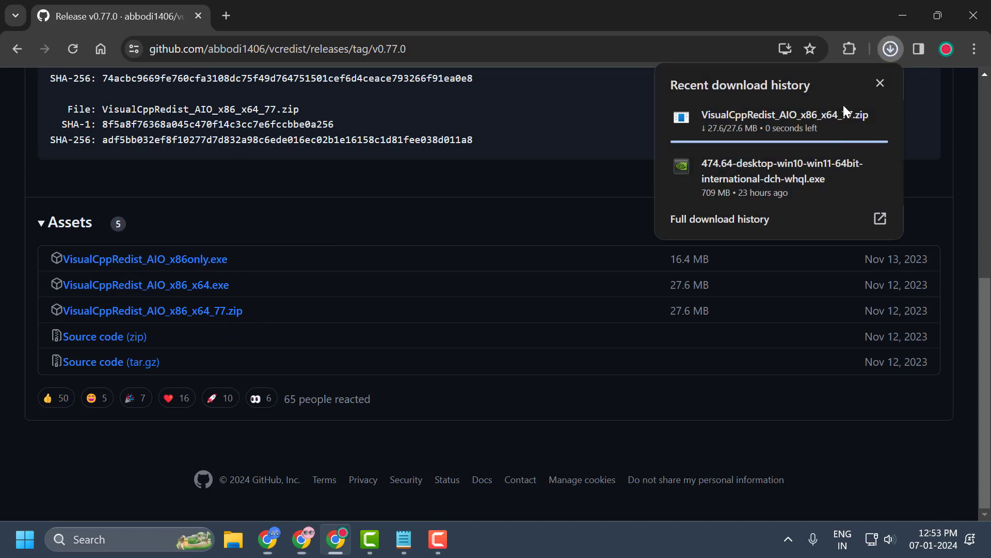
Open the downloaded zip in File Explorer just once.
click(750, 123)
click(410, 216)
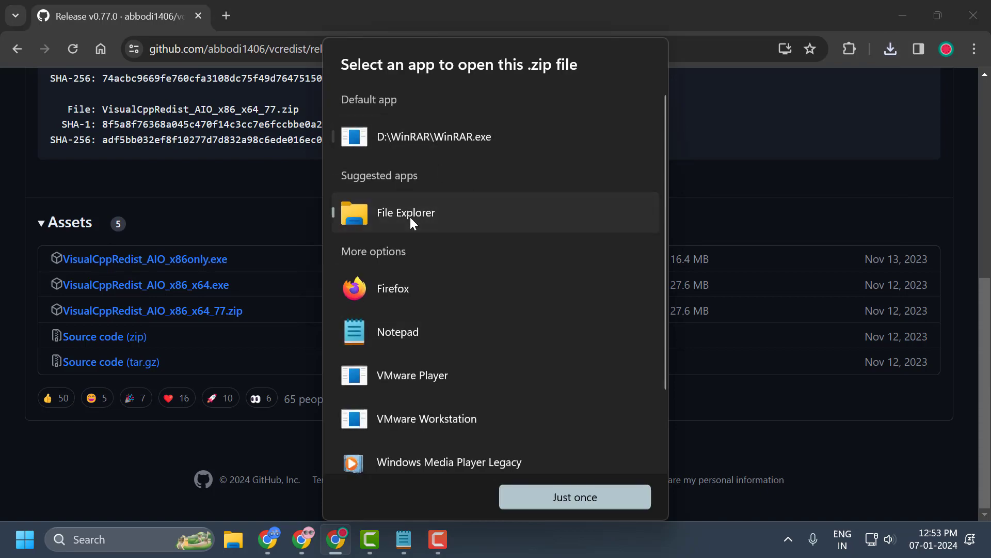
click(609, 504)
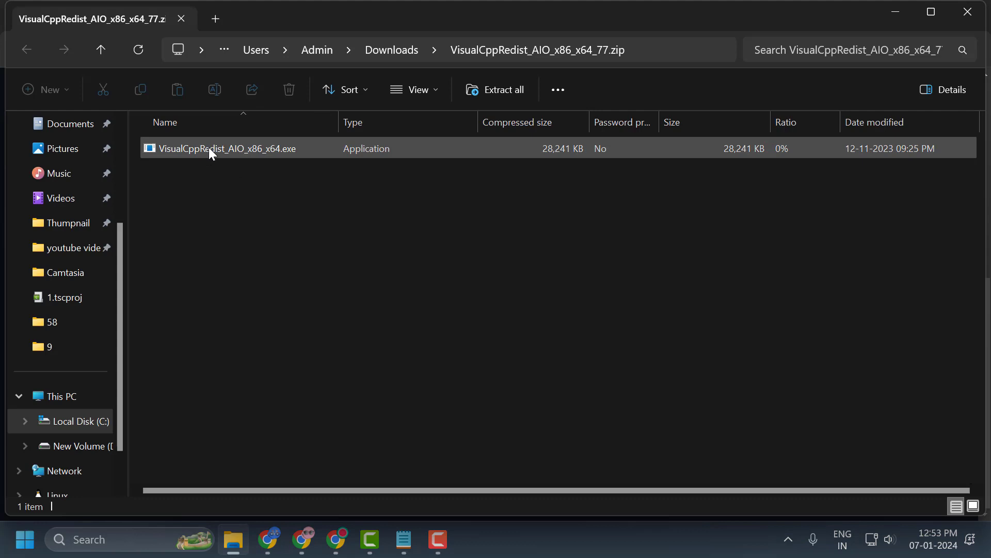
Launch VisualCppRedist_AIO_x86_x64.exe, then cancel its setup and confirm.
double_click(229, 150)
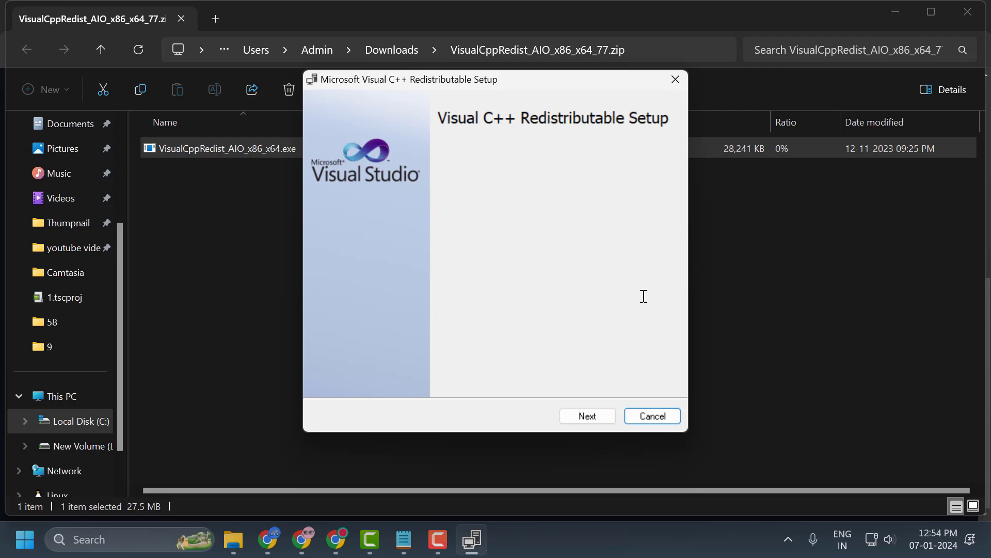
click(669, 415)
click(464, 295)
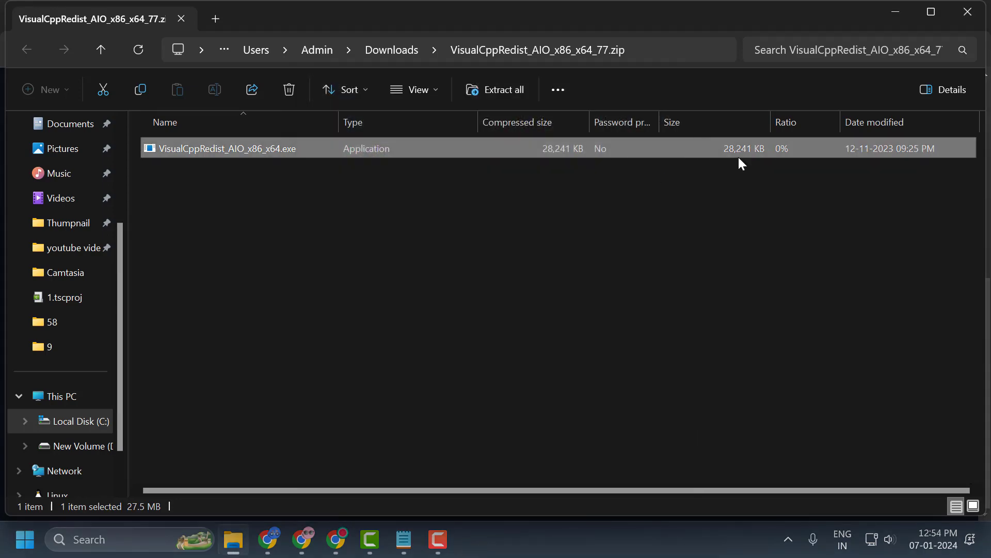